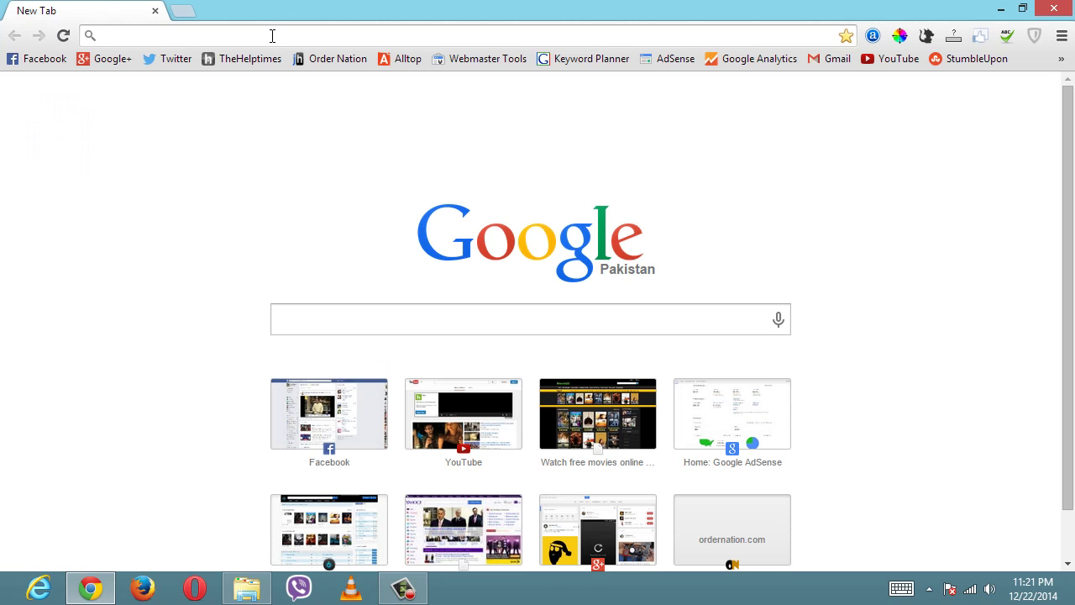
Search the web for "wireless network watcher" and open the NirSoft page for the utility.
left_click(273, 35)
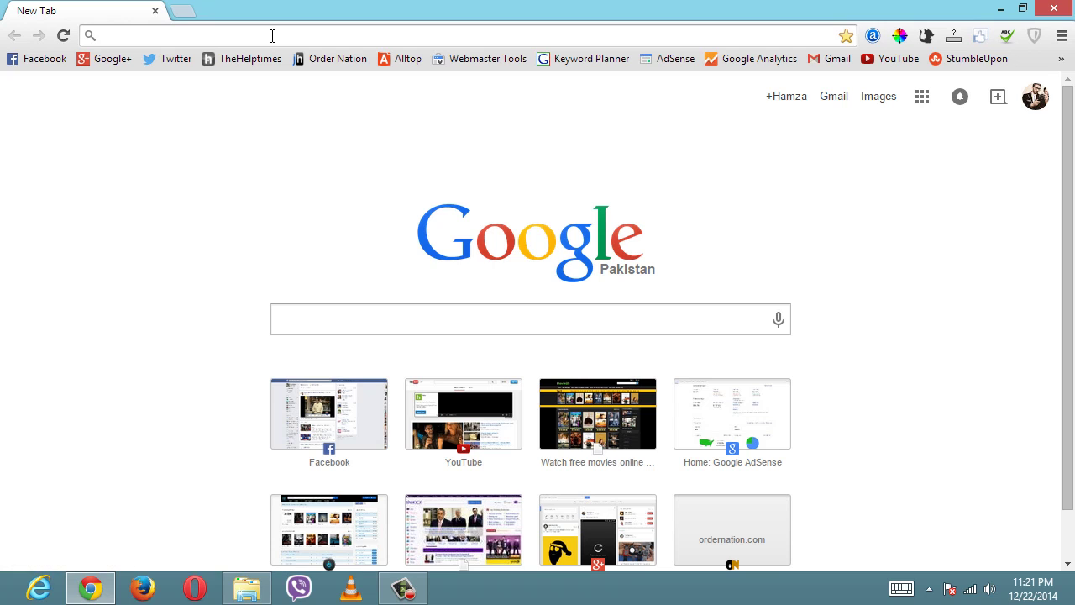
type("wi")
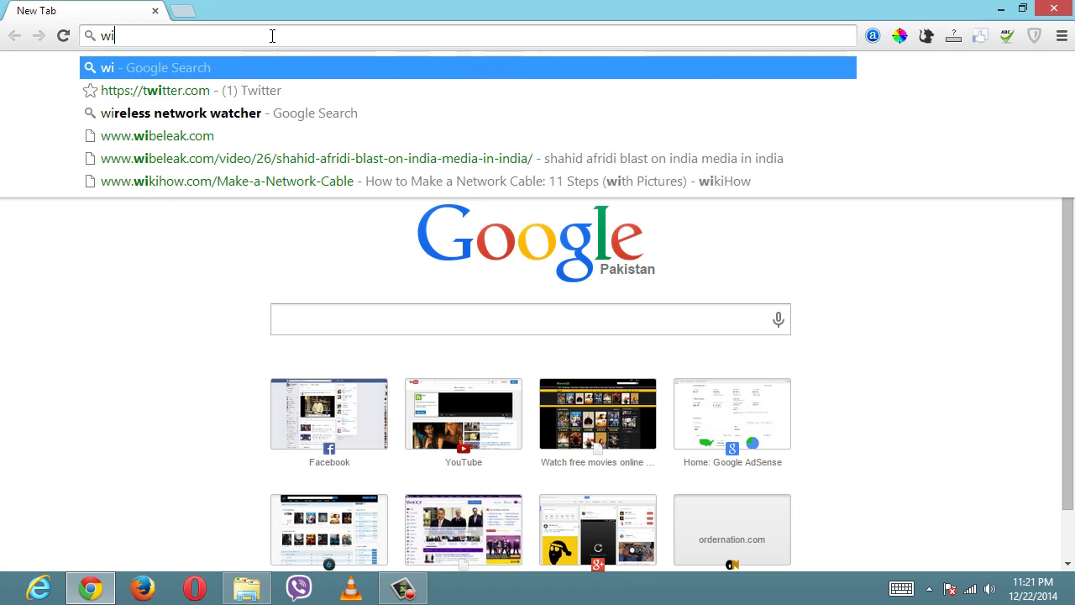
type("re")
key("Return")
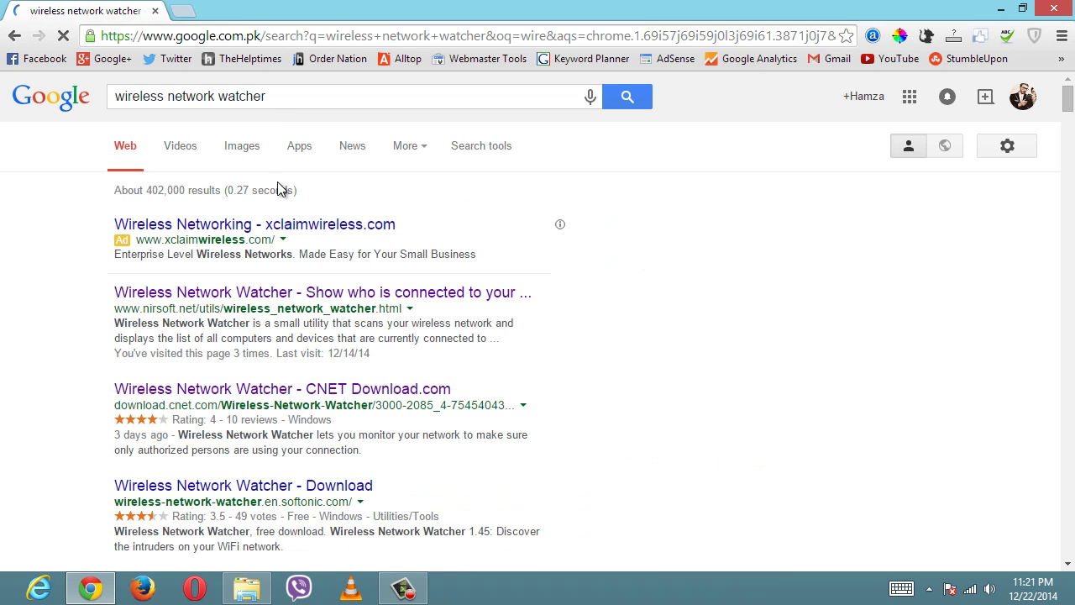
left_click(303, 296)
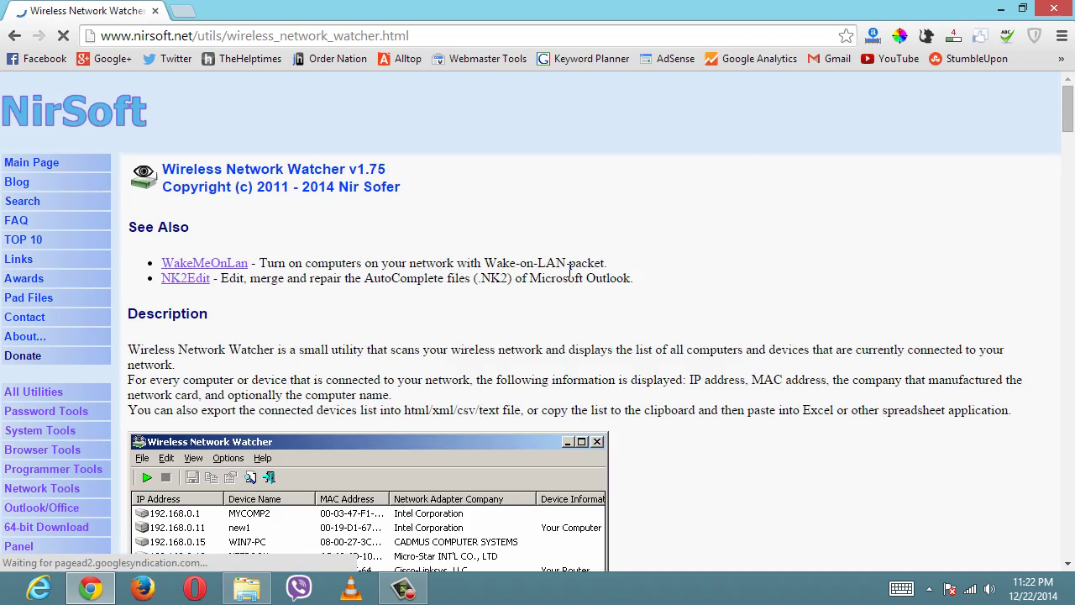
Download Wireless Network Watcher as a zip file, adding the duplicate with a numbered file name.
scroll(568, 270, "down", 10)
scroll(588, 269, "up", 7)
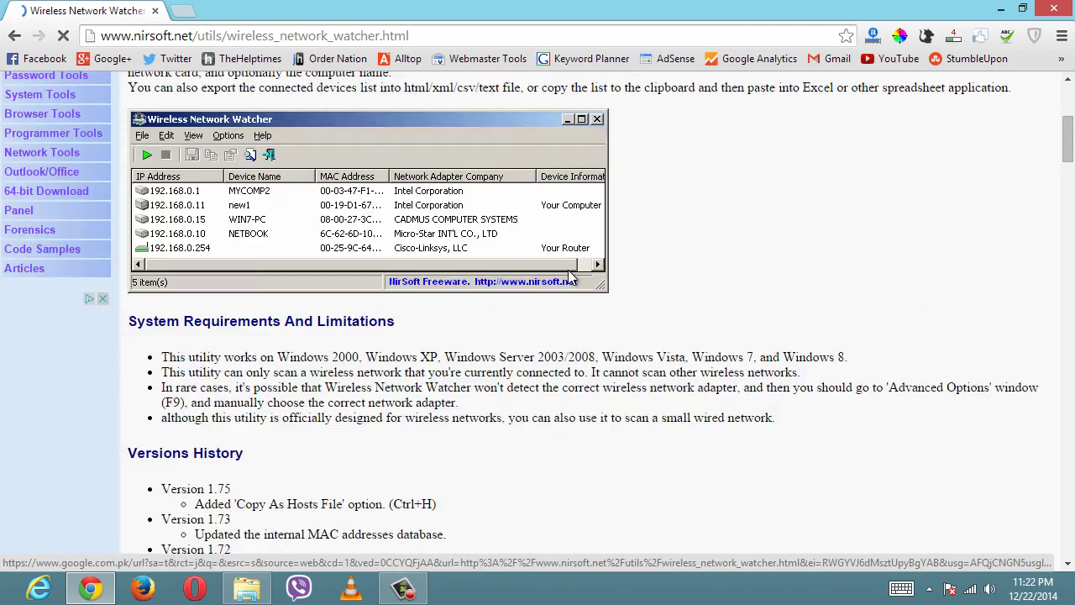
scroll(671, 308, "down", 15)
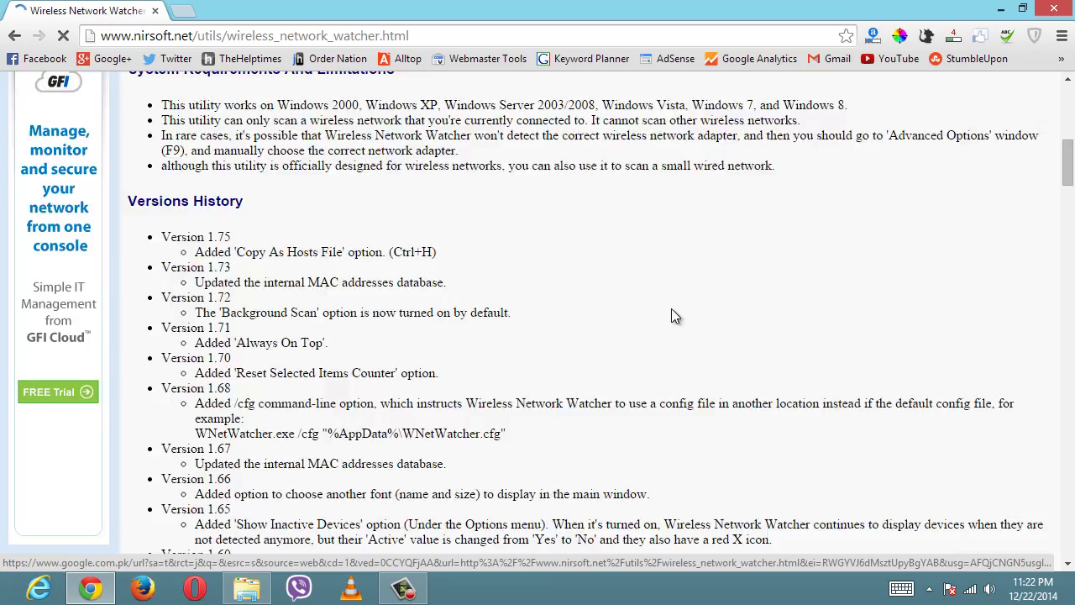
scroll(676, 314, "down", 15)
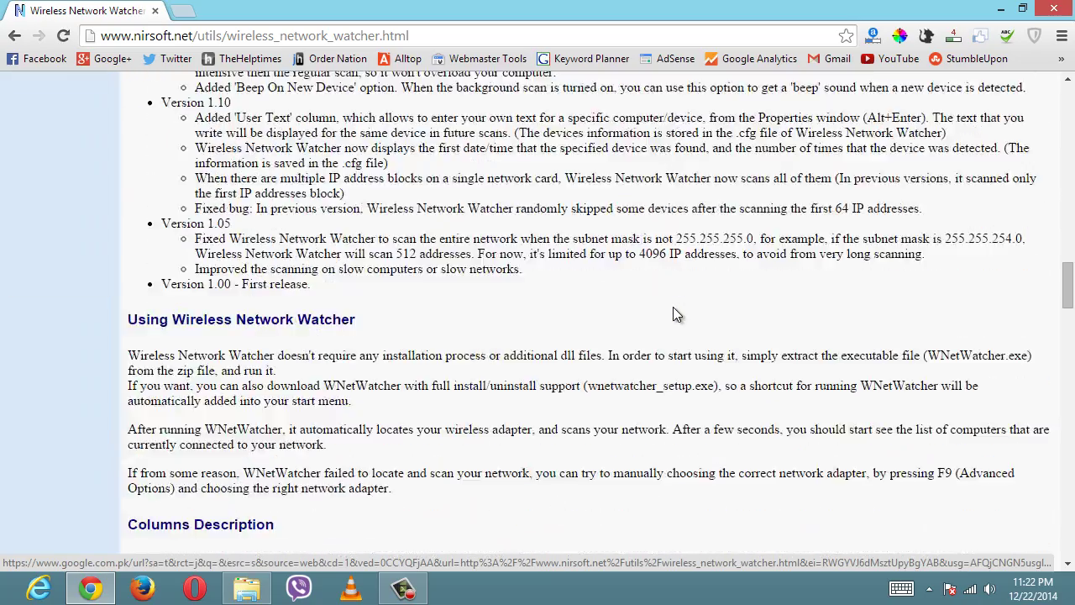
scroll(676, 314, "down", 20)
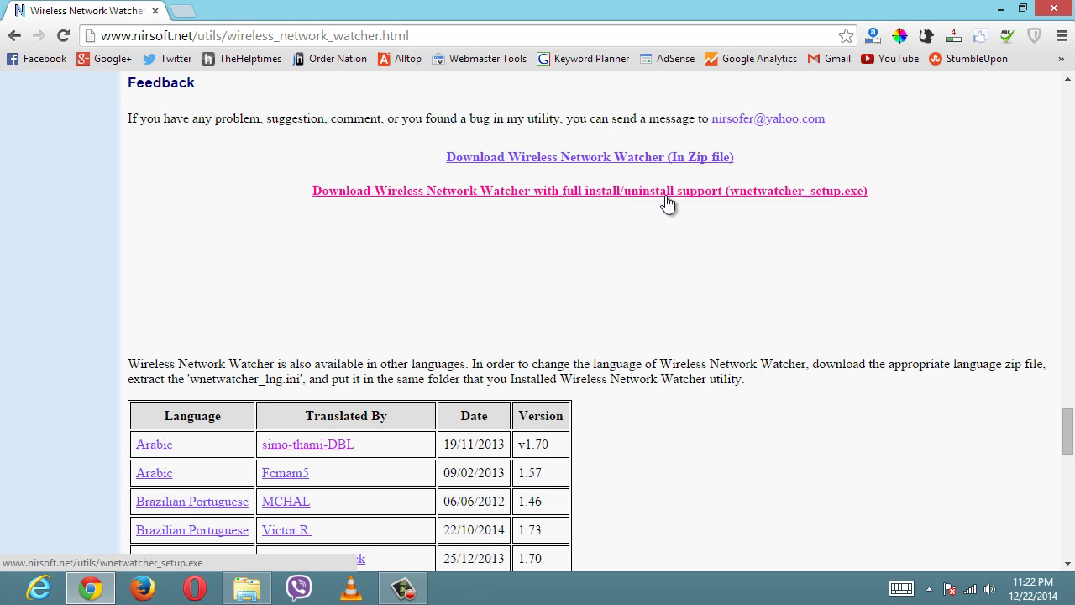
left_click(623, 158)
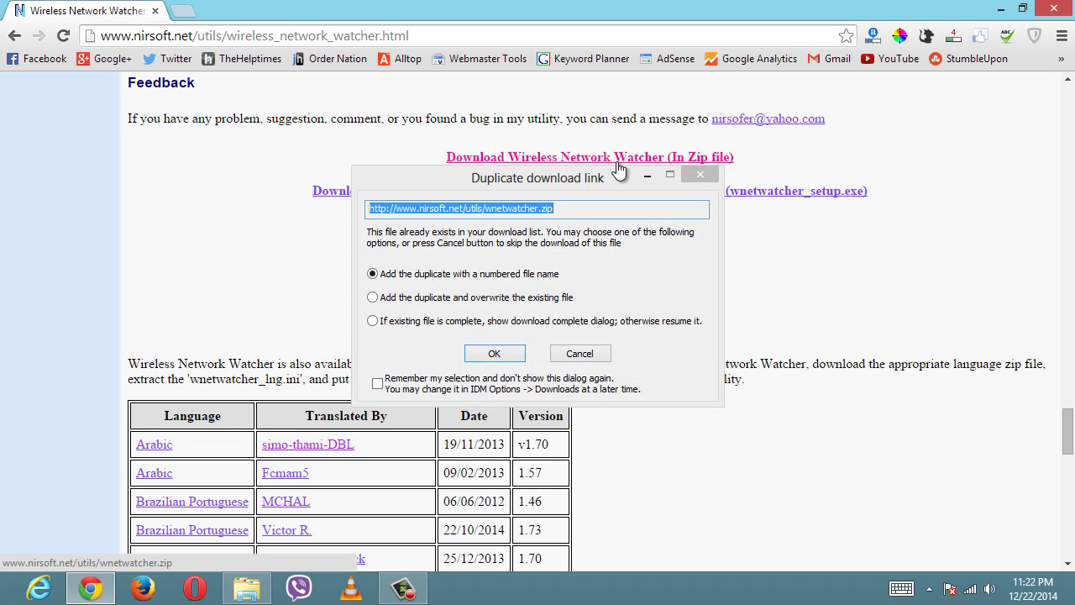
left_click(495, 353)
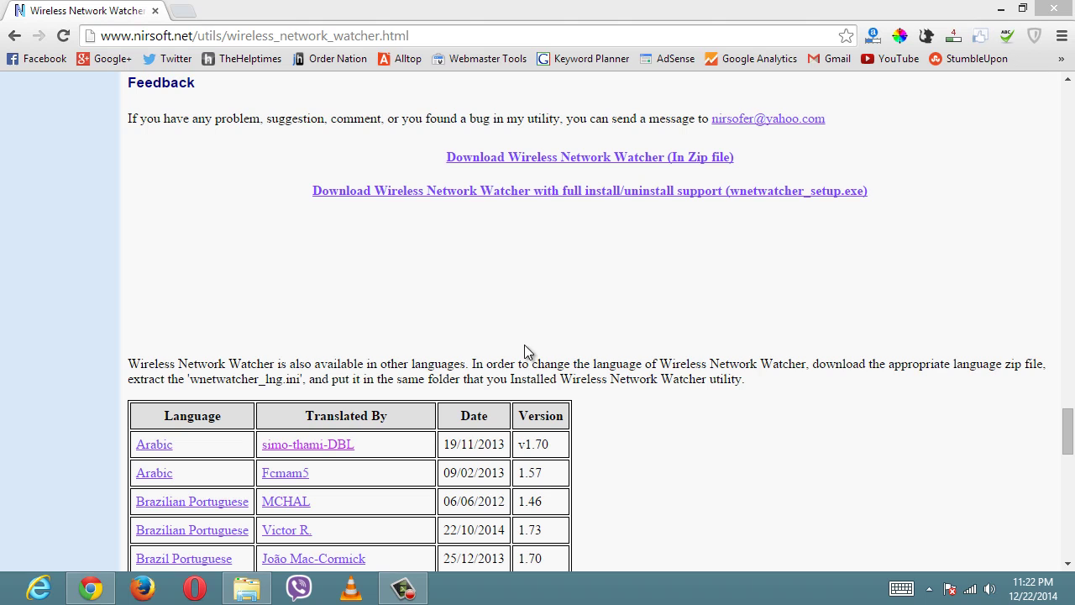
left_click(532, 350)
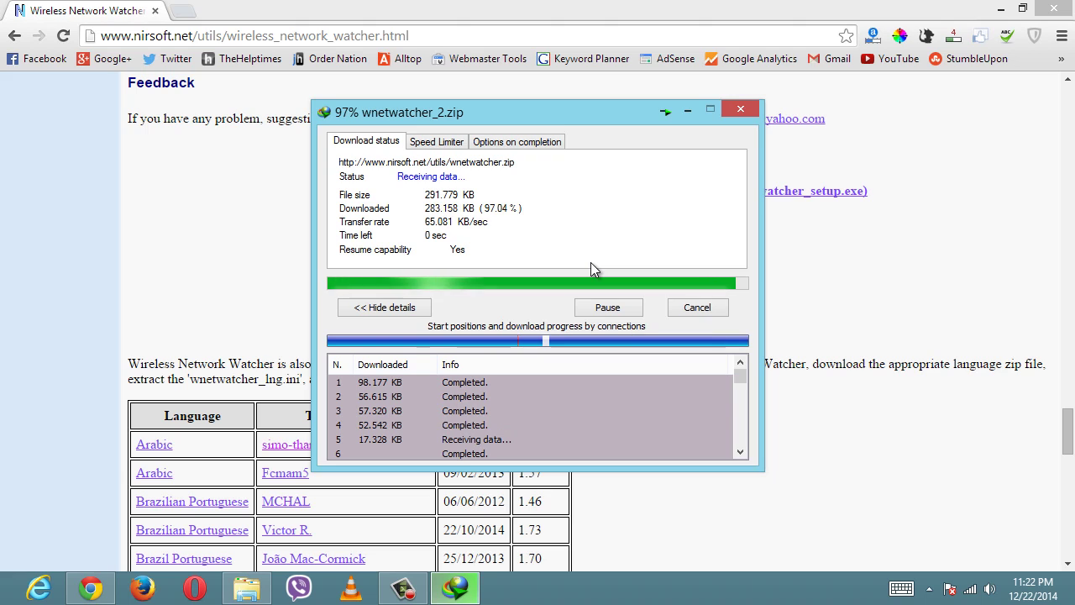
Open the downloaded wnetwatcher_2.zip from its folder and run WNetWatcher.exe from the archive.
left_click(557, 347)
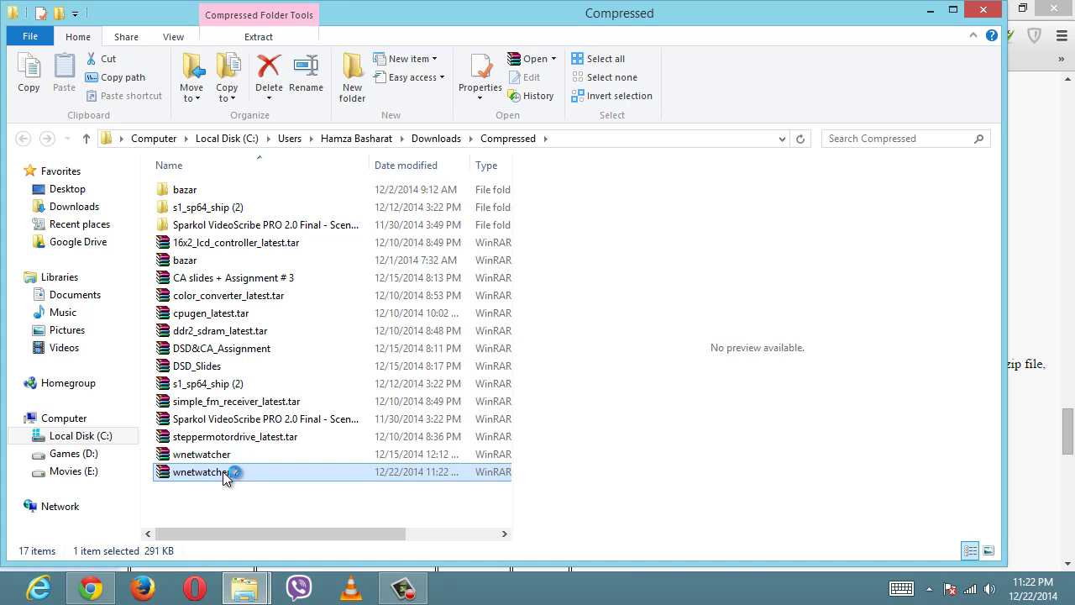
double_click(268, 472)
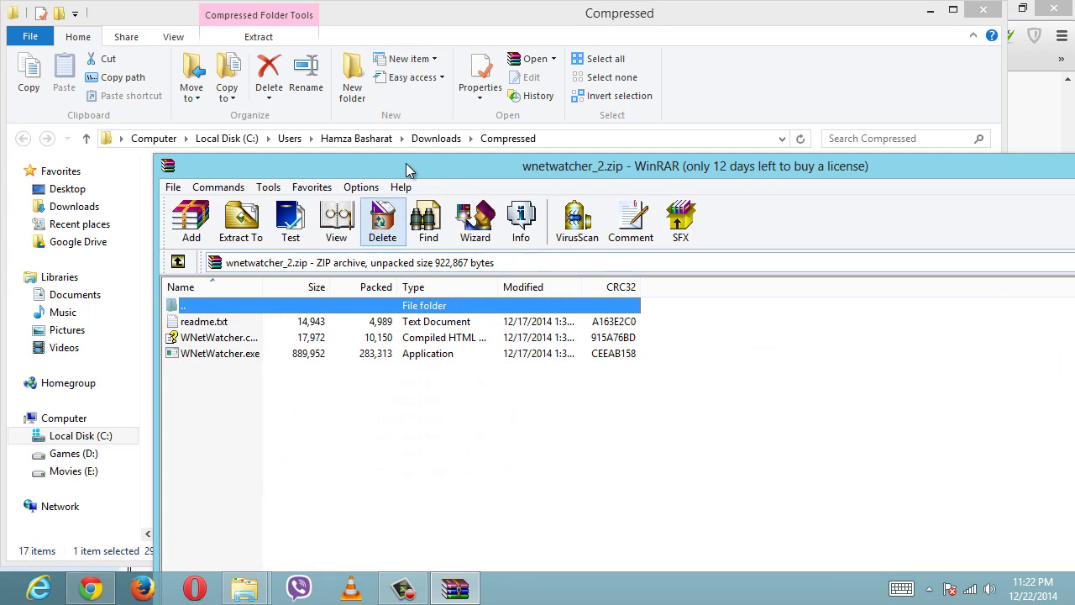
left_click_drag(407, 163, 613, 163)
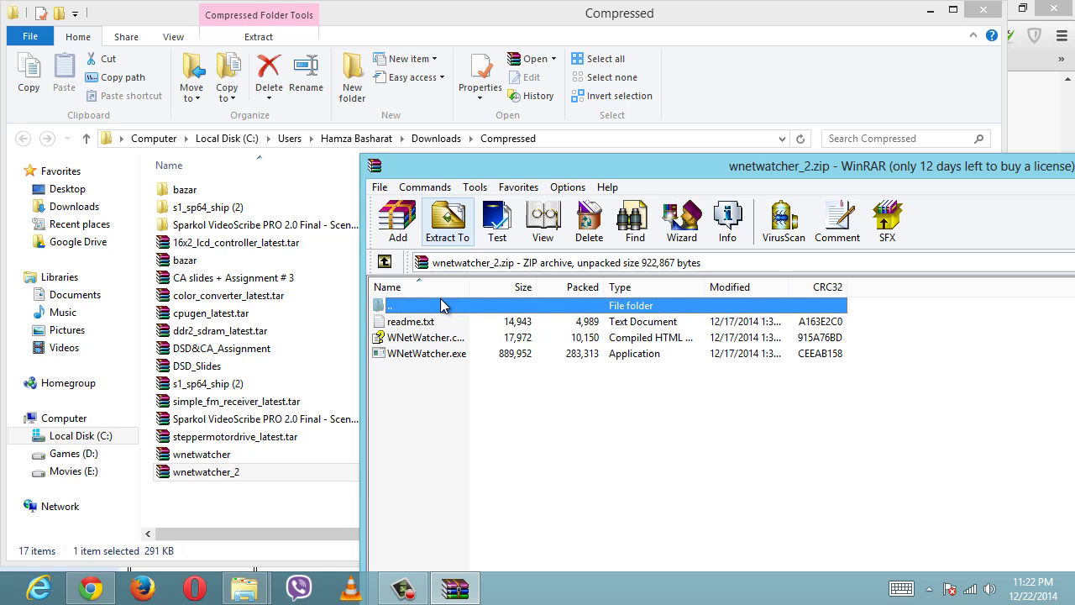
double_click(435, 353)
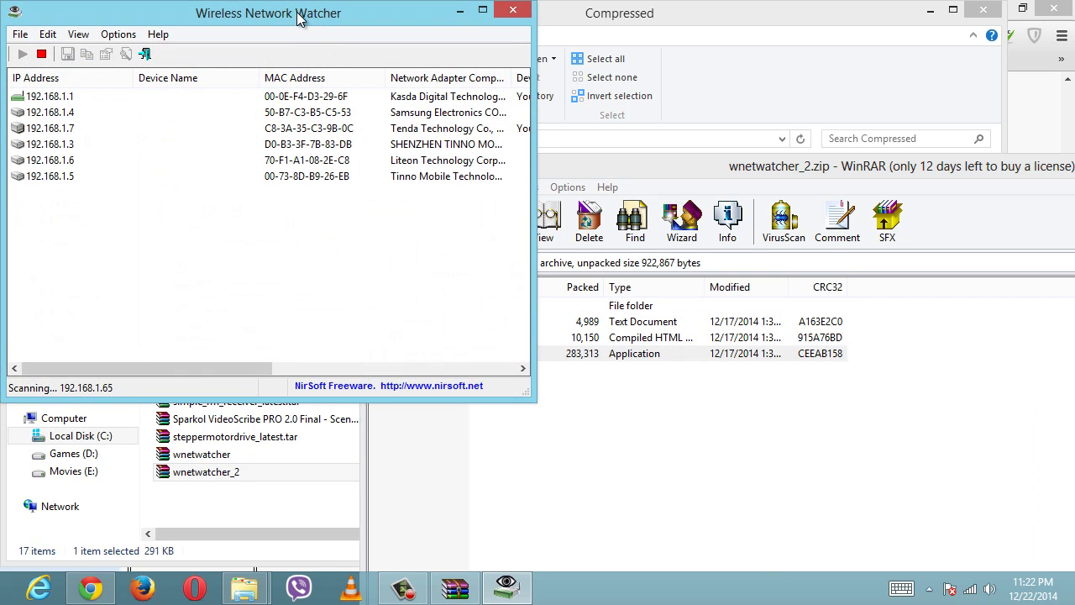
left_click_drag(298, 12, 685, 97)
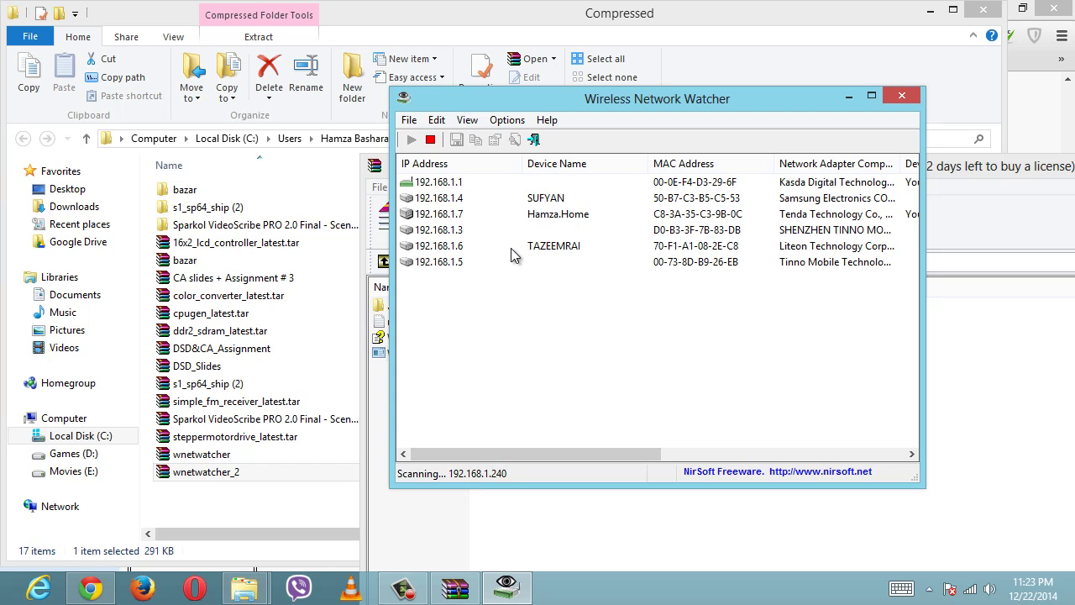
Maximize the Wireless Network Watcher window and examine the connected devices' IP addresses, device names and MAC addresses.
double_click(547, 103)
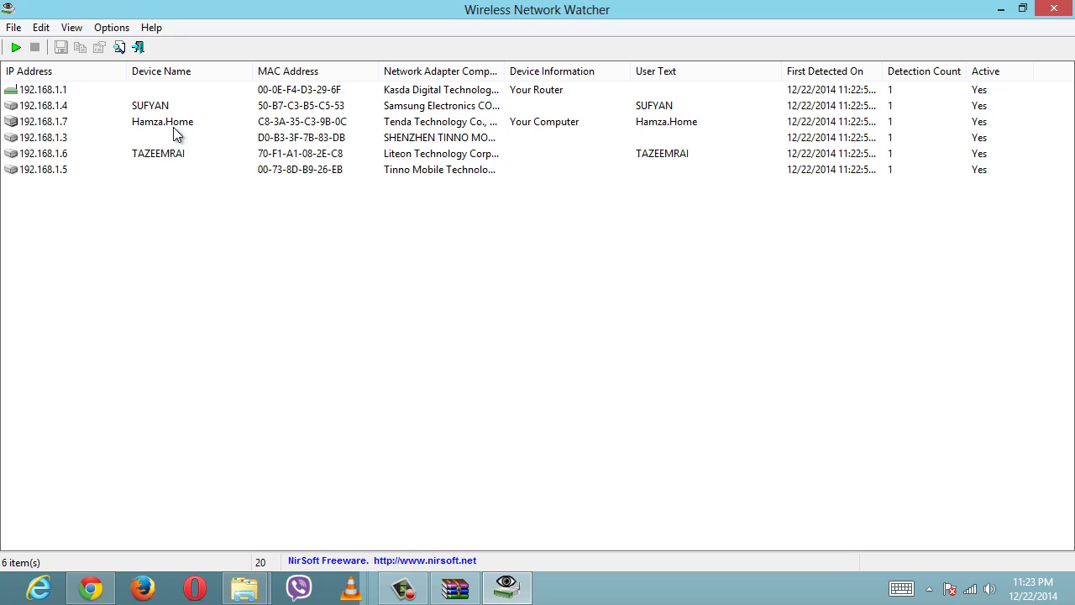
left_click(53, 171)
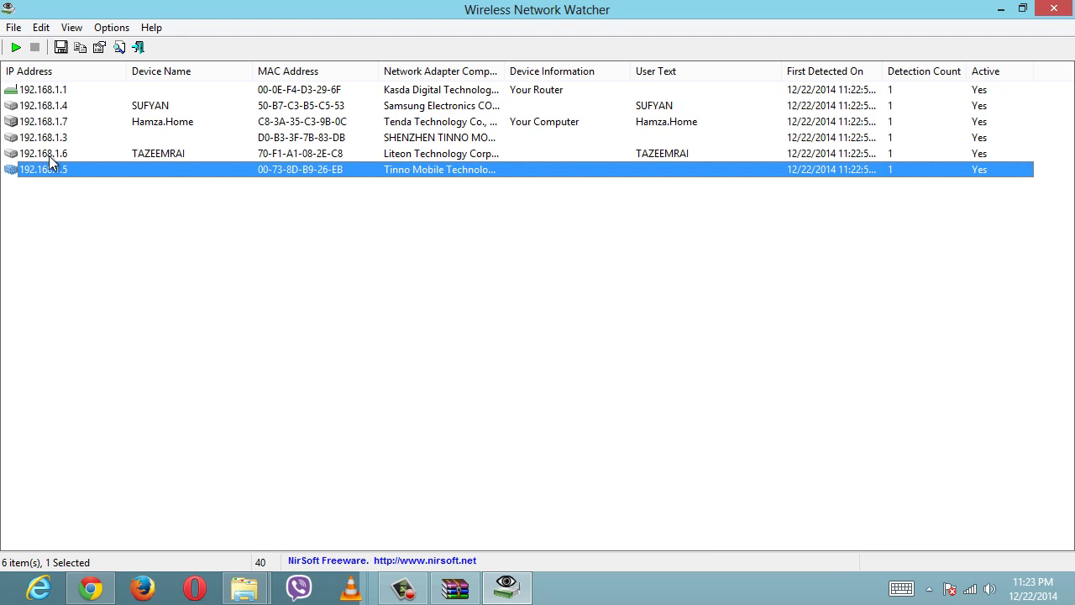
left_click(61, 151)
left_click(71, 139)
left_click(78, 110)
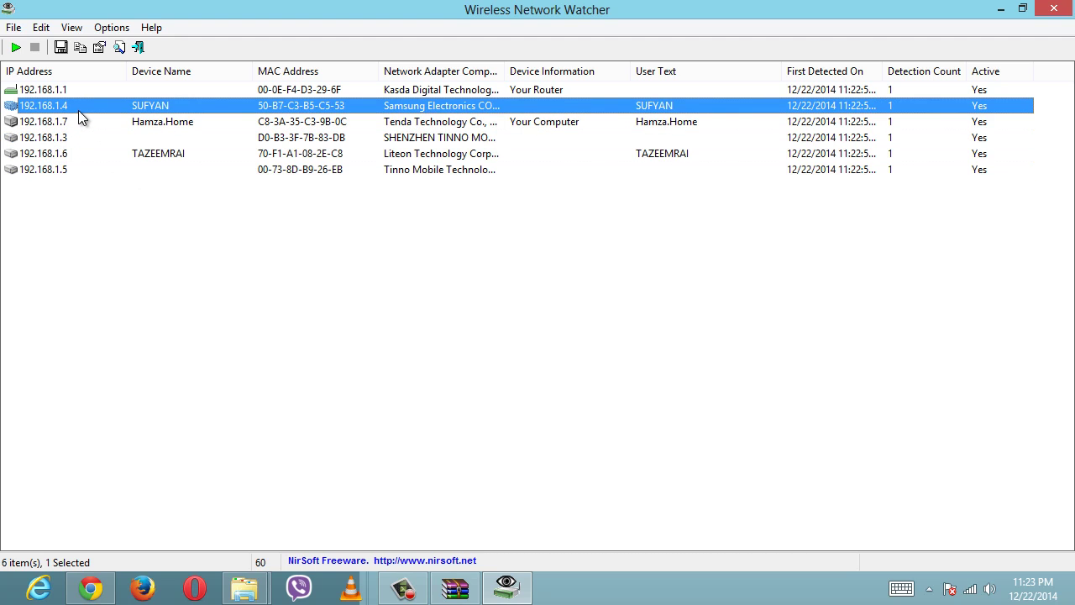
left_click(77, 124)
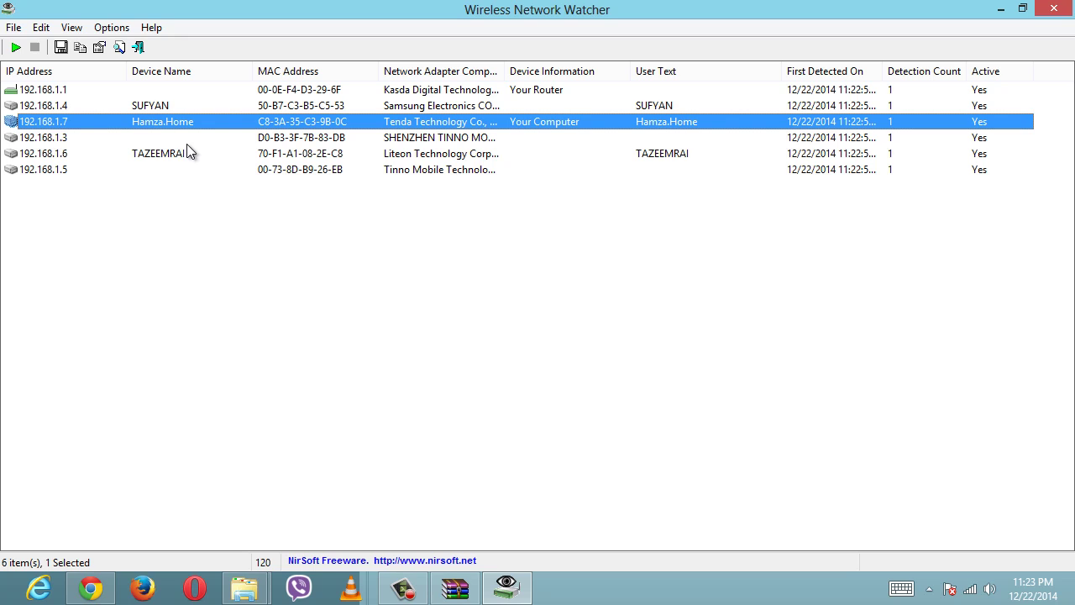
left_click(149, 107)
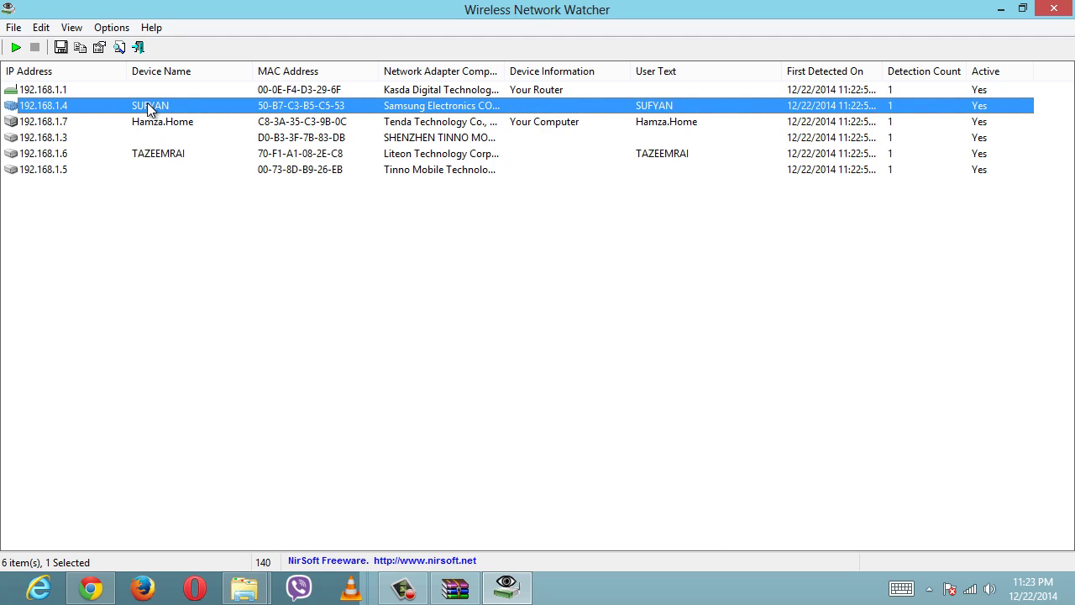
left_click(143, 121)
left_click(139, 138)
left_click(134, 155)
left_click(132, 170)
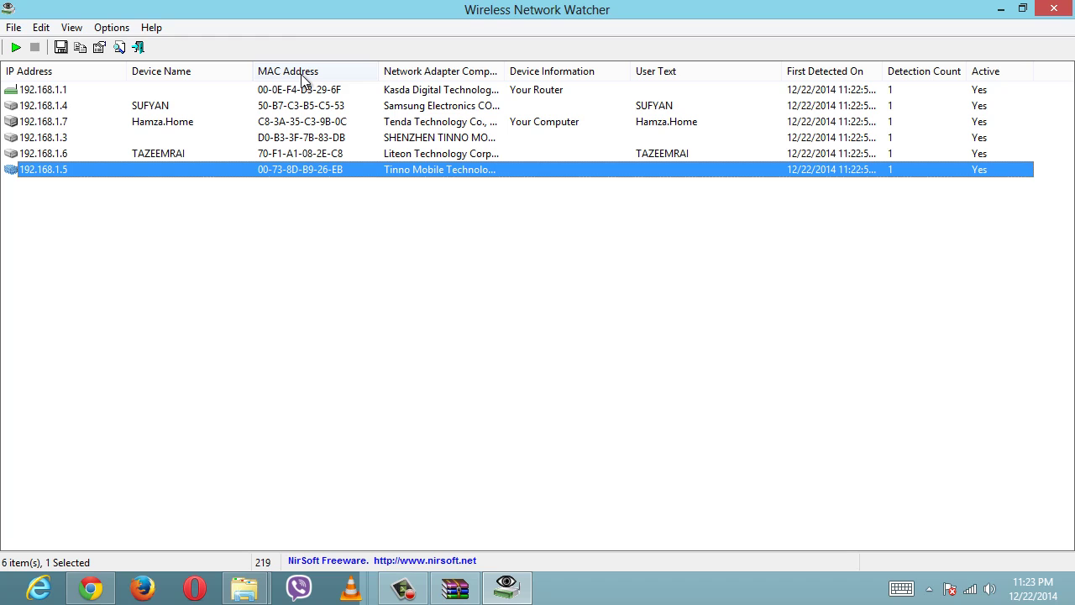
left_click(296, 118)
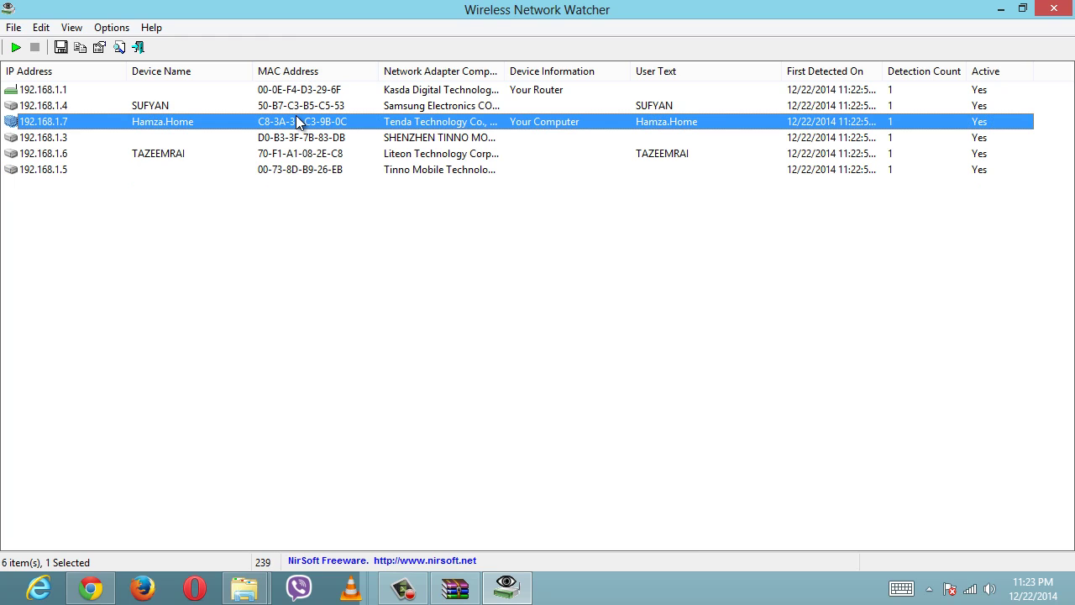
Copy the MAC address from the properties of the device at 192.168.1.3.
double_click(307, 140)
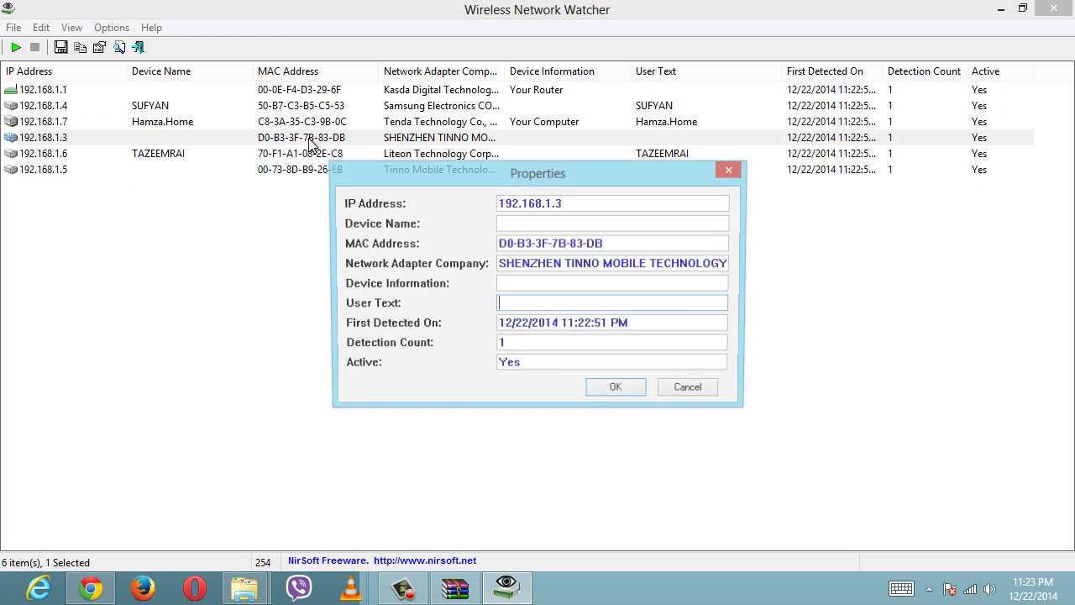
left_click_drag(619, 244, 492, 244)
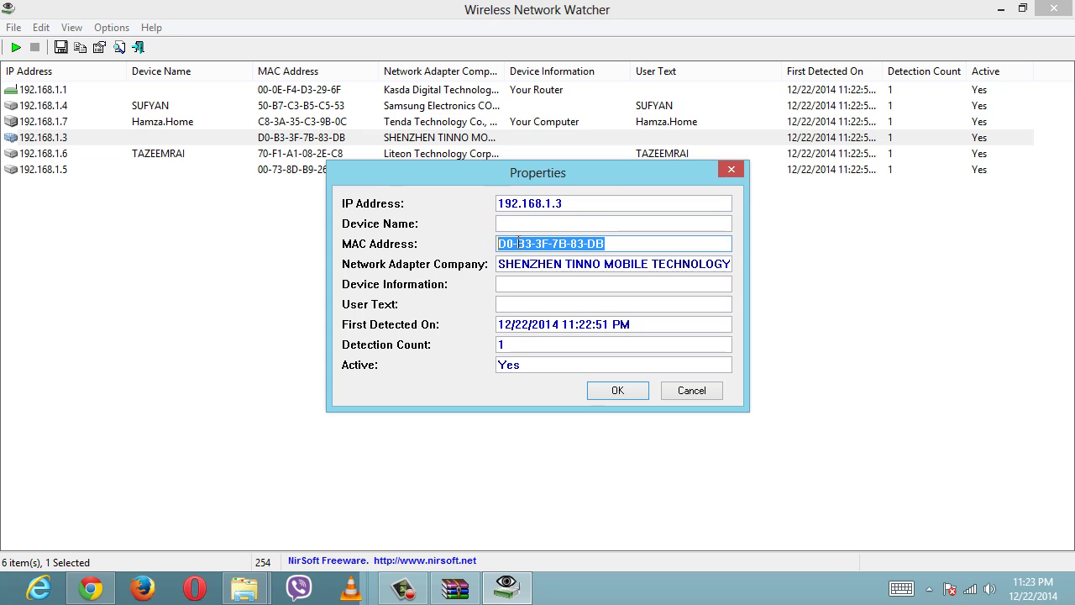
right_click(518, 244)
left_click(564, 294)
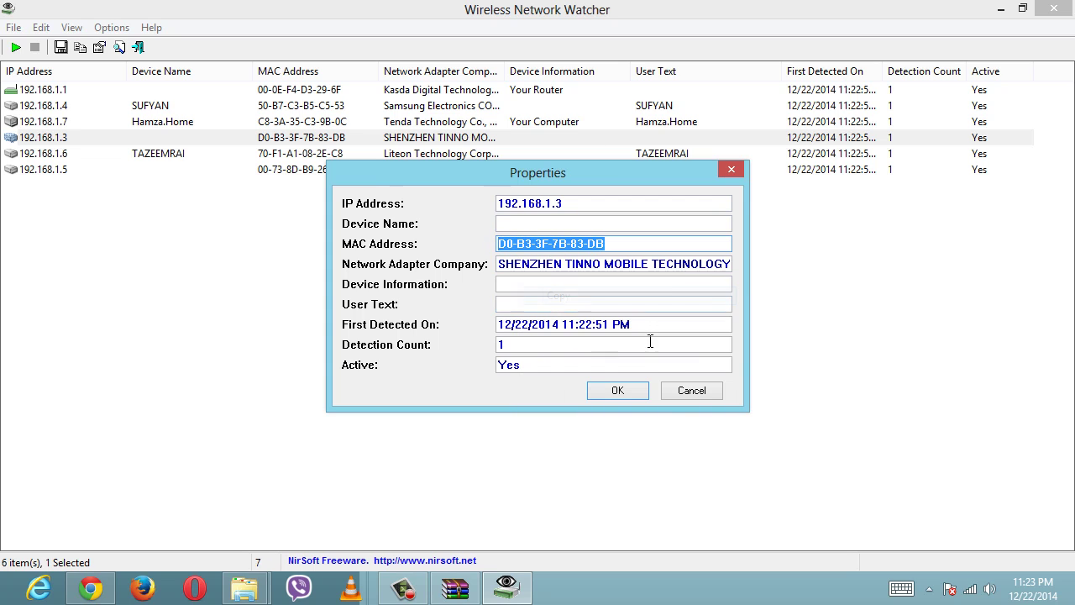
left_click(675, 388)
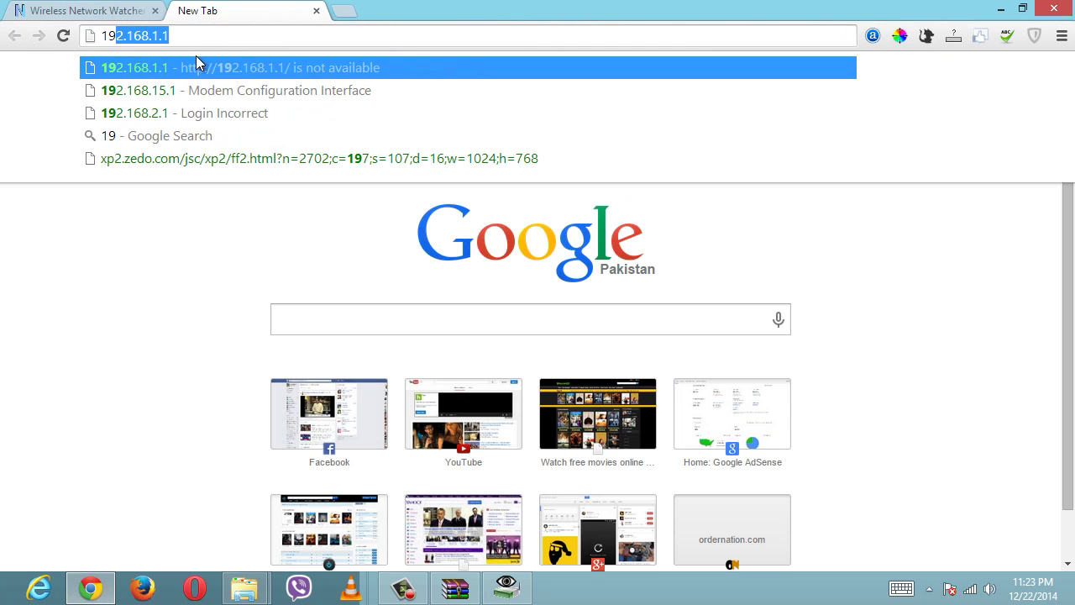
Log in to the router at 192.168.1.1 in a new Chrome tab with the saved credentials and open Advanced Setup.
left_click(195, 60)
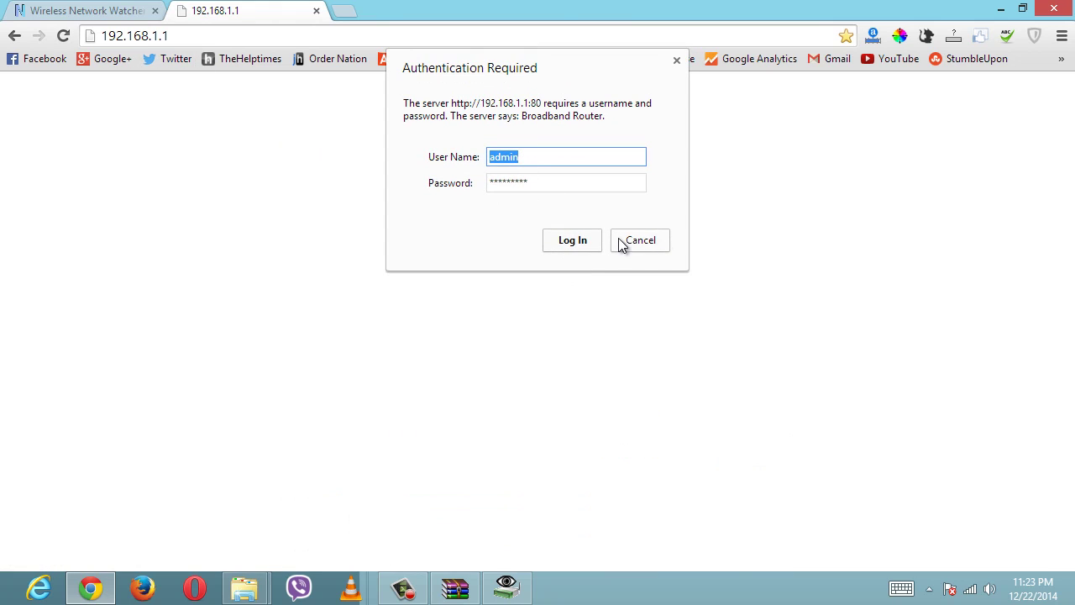
left_click(572, 241)
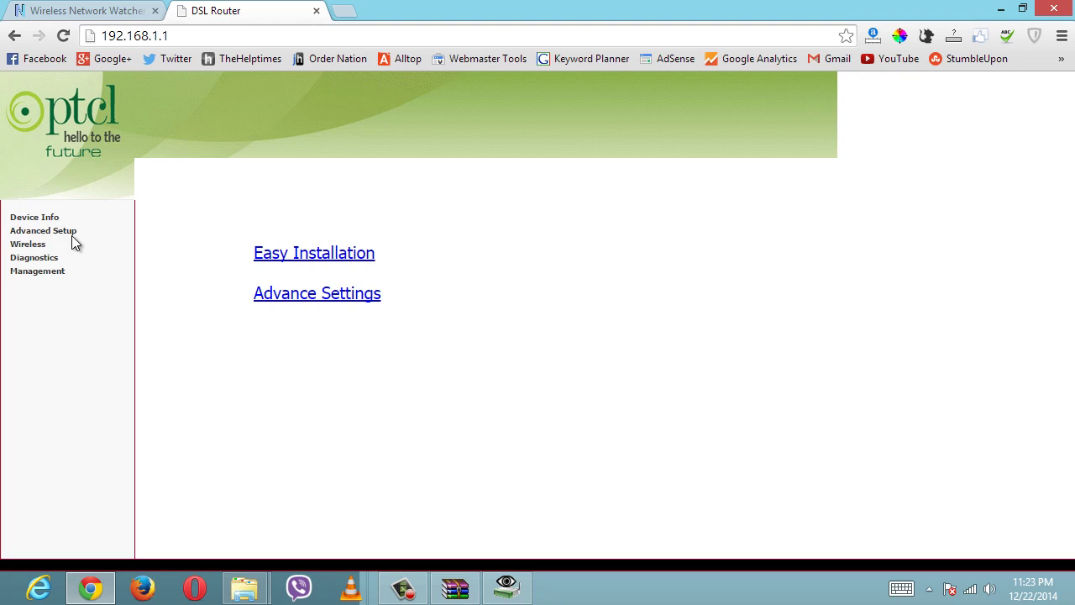
left_click(67, 233)
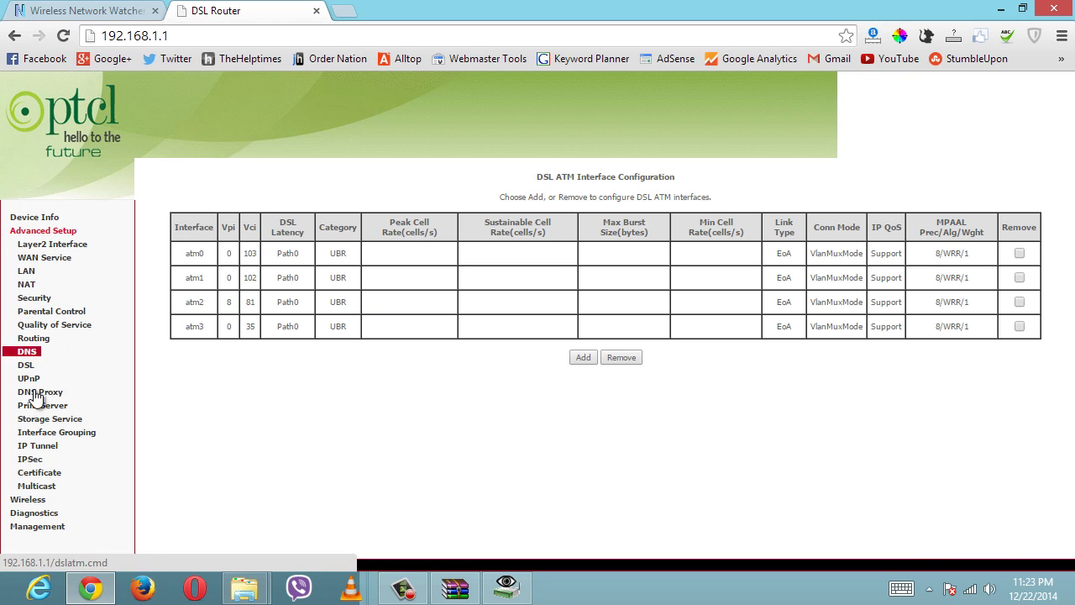
Close the router page and clear the desktop down to the Wireless Network Watcher window, restored to its smaller size.
left_click(315, 13)
scroll(824, 303, "up", 2)
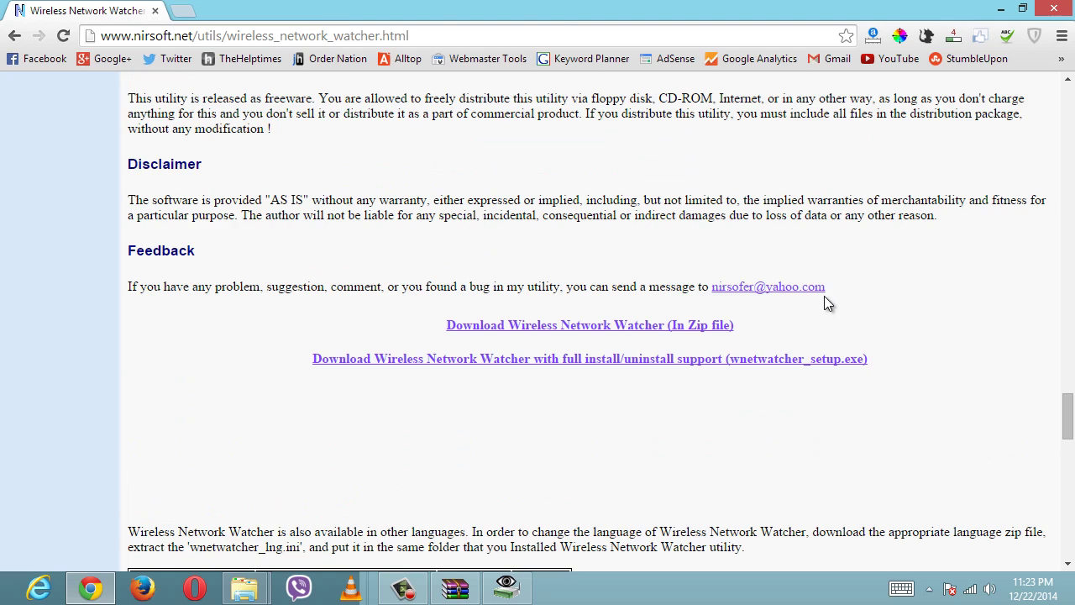
left_click(1003, 8)
left_click(1022, 8)
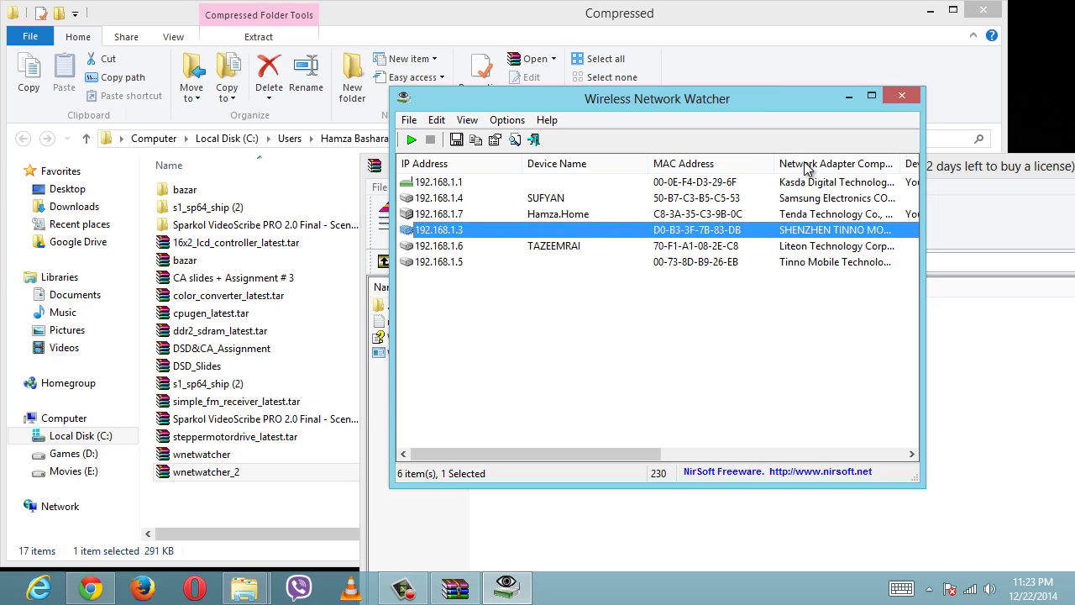
left_click(930, 10)
left_click(981, 163)
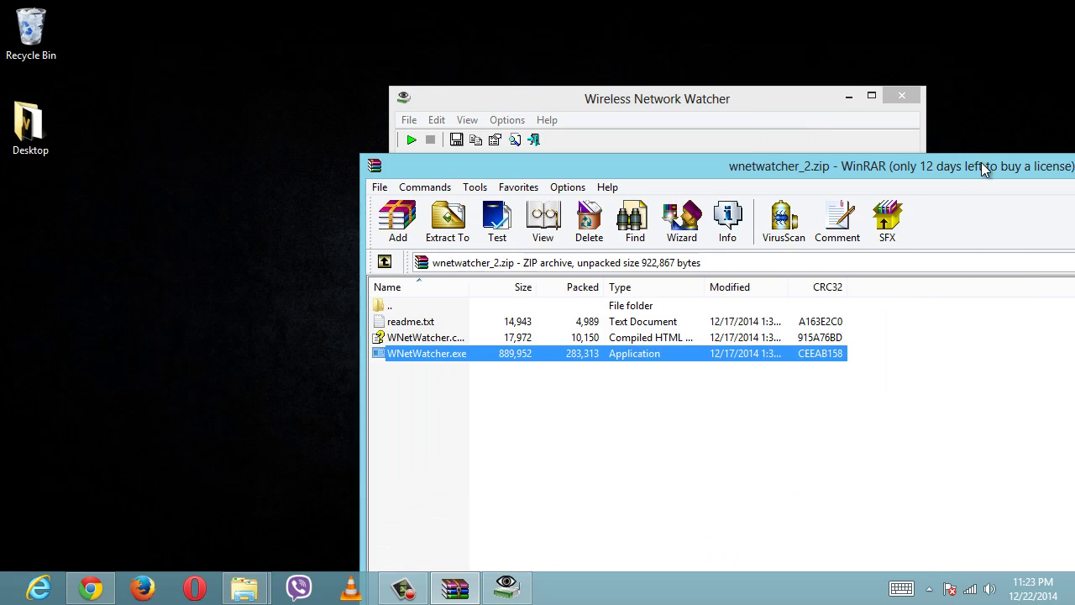
mouse_move(989, 168)
left_mouse_down()
mouse_move(1056, 177)
mouse_move(927, 177)
mouse_move(976, 180)
left_mouse_up()
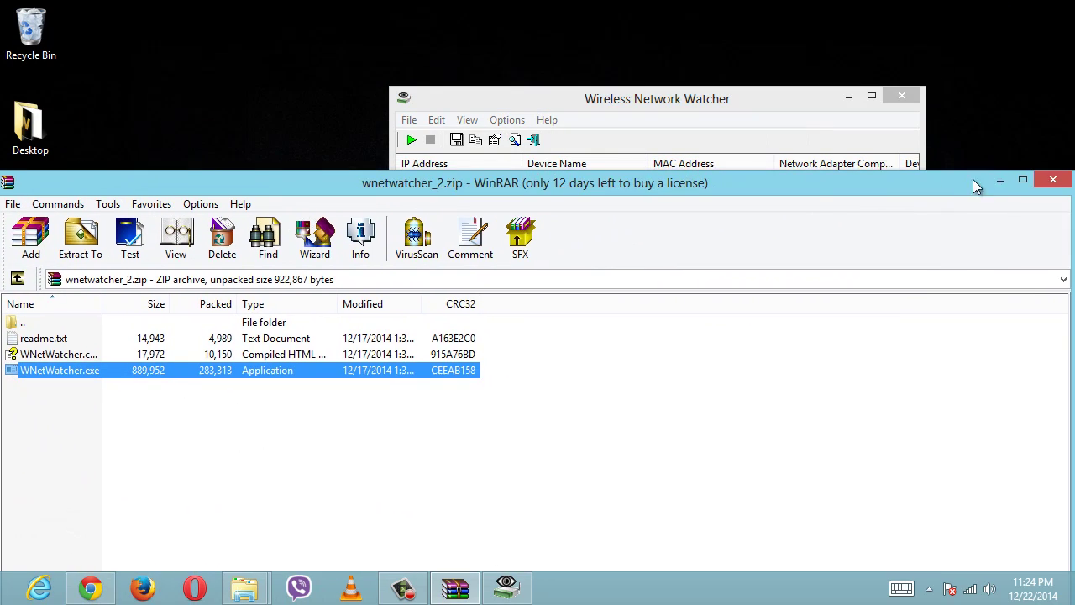
left_click(1004, 174)
Reposition the Wireless Network Watcher window and check the devices at 192.168.1.6 and 192.168.1.5.
left_click_drag(677, 98, 628, 79)
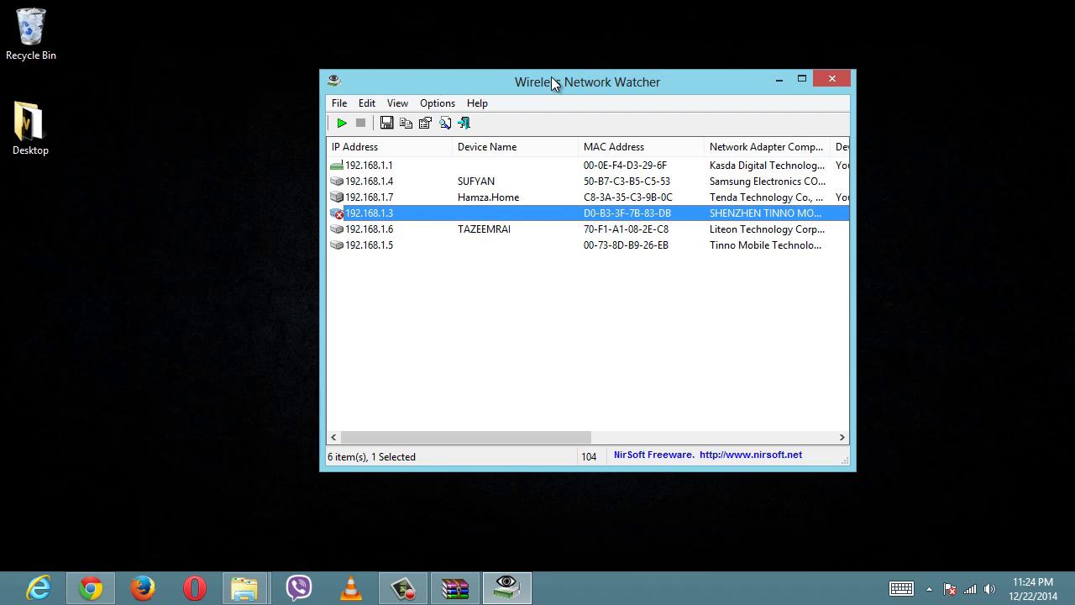
left_click_drag(551, 76, 520, 64)
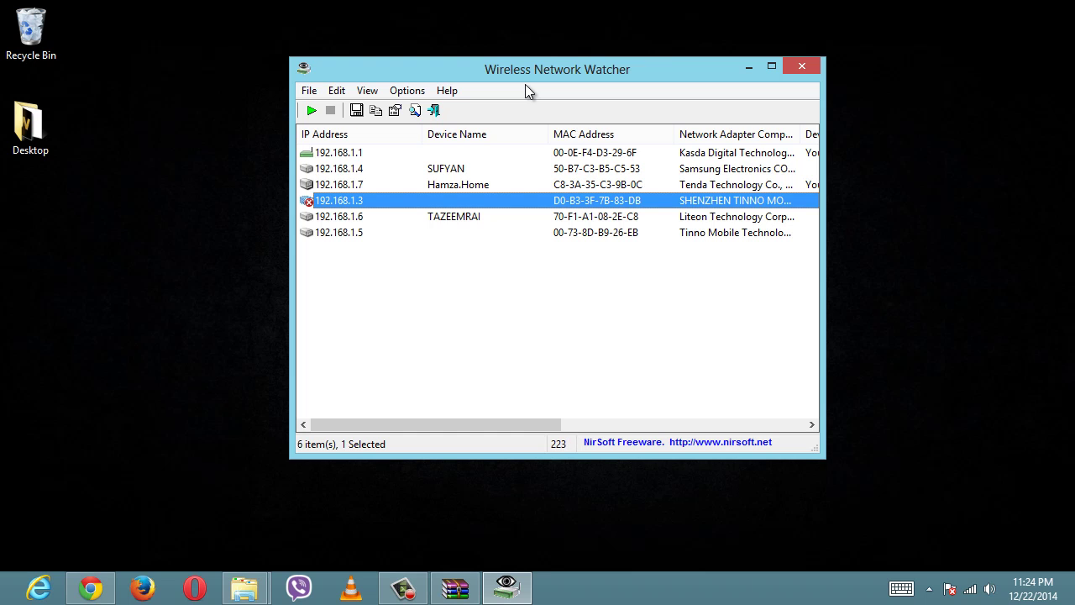
left_click_drag(549, 73, 509, 81)
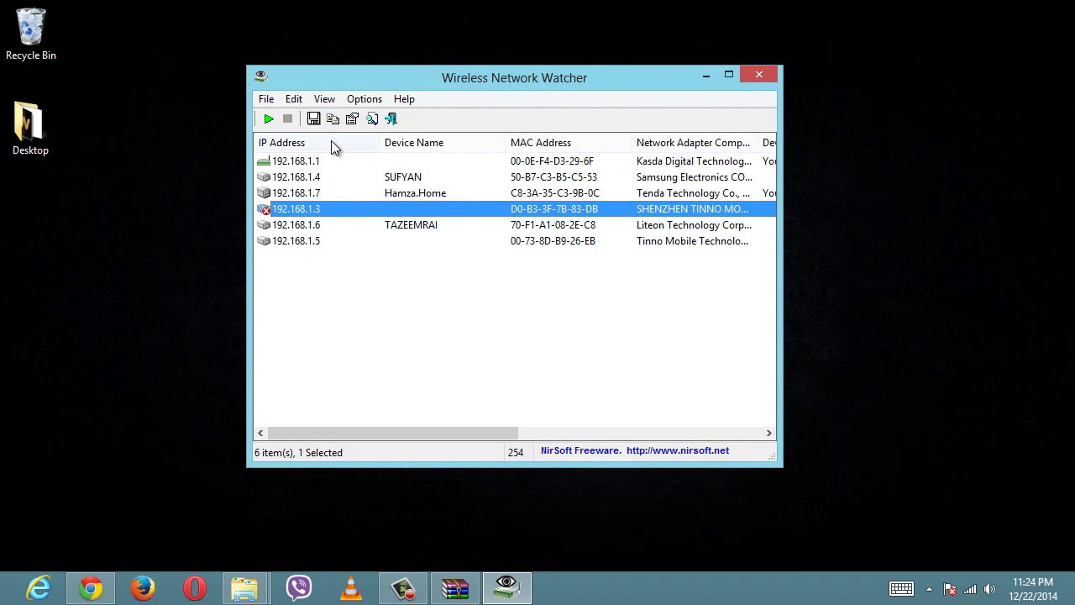
left_click(336, 227)
left_click(336, 236)
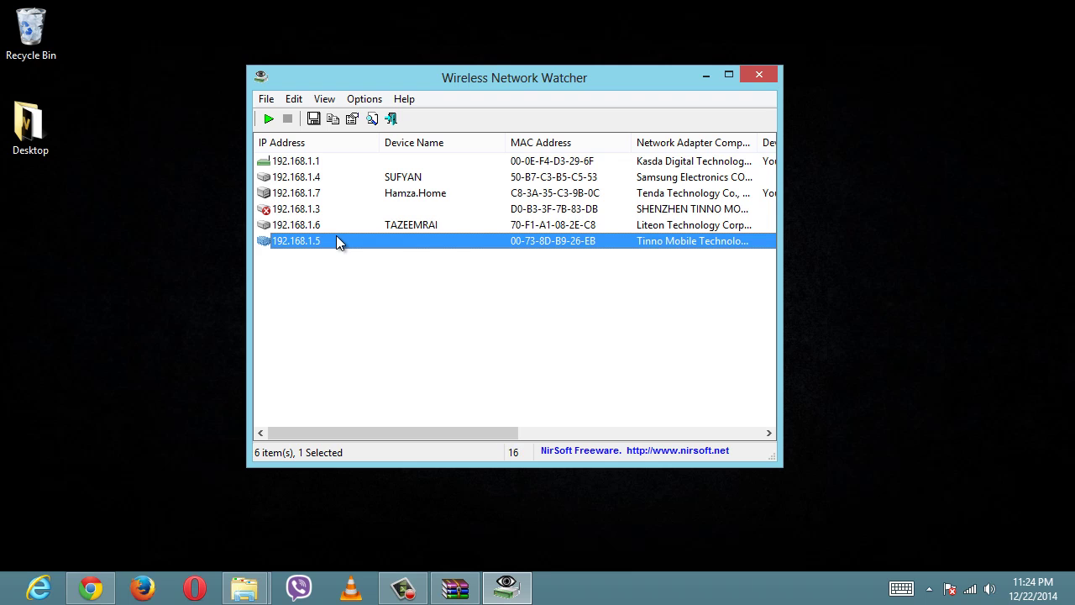